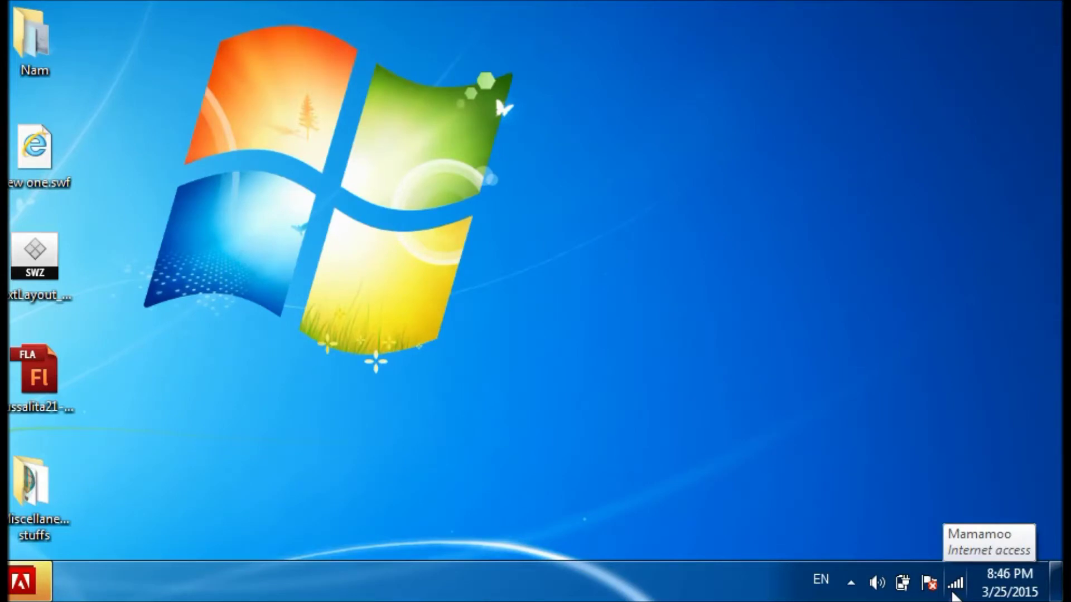
Open UUMWiFi's wireless network properties at its WPA2-Enterprise PEAP security settings.
click(954, 584)
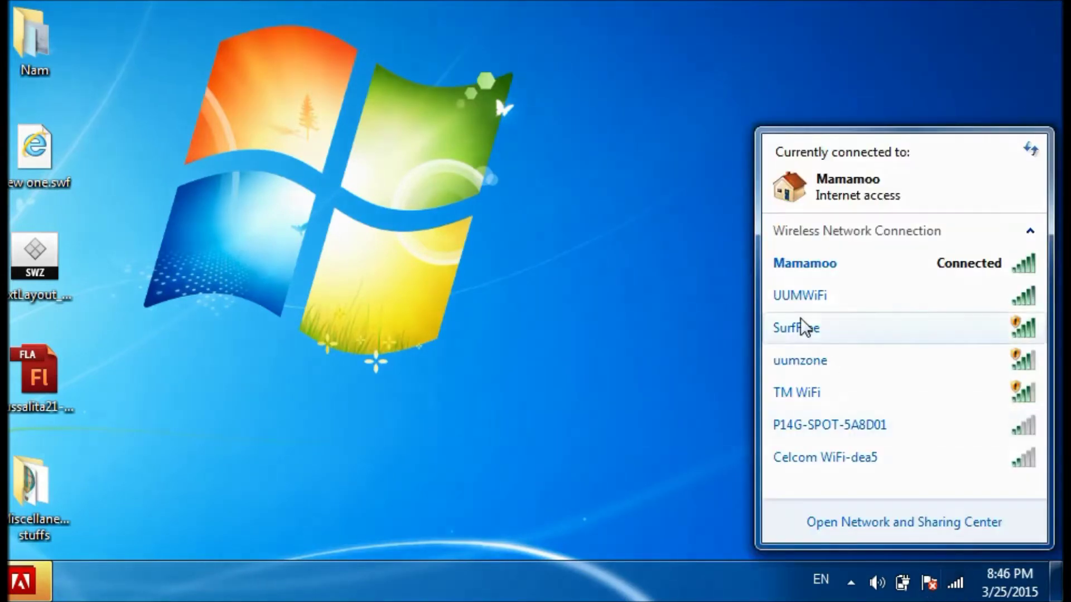
right_click(842, 305)
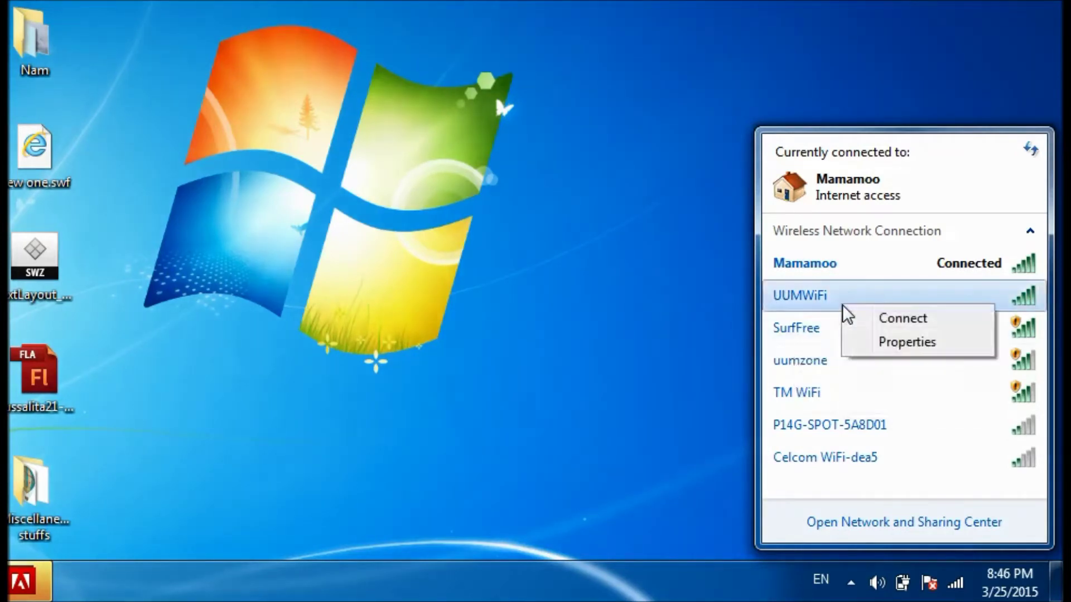
click(857, 338)
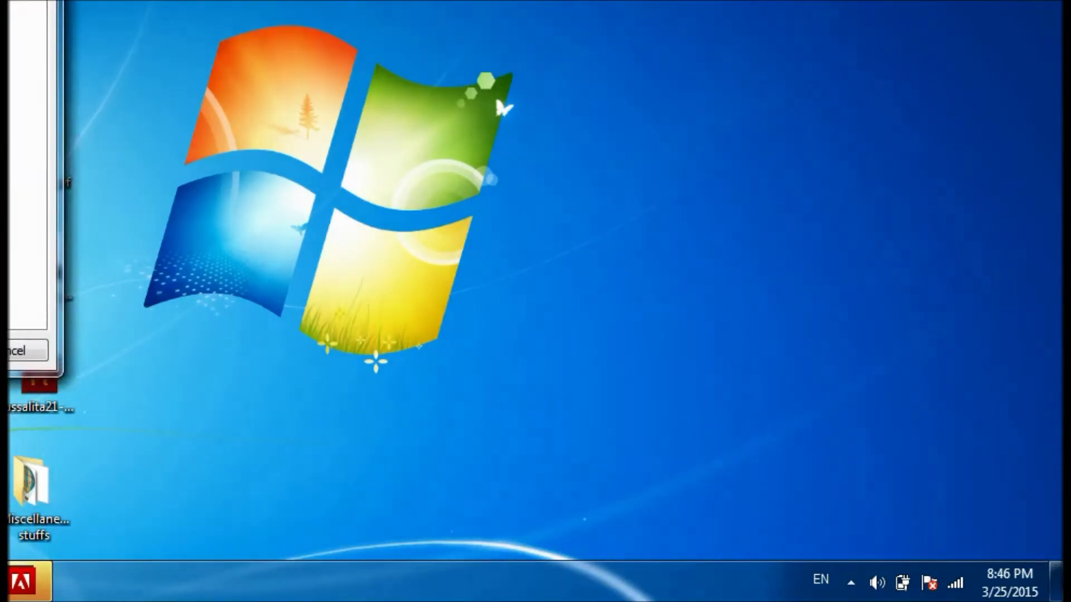
drag(255, 5, 414, 50)
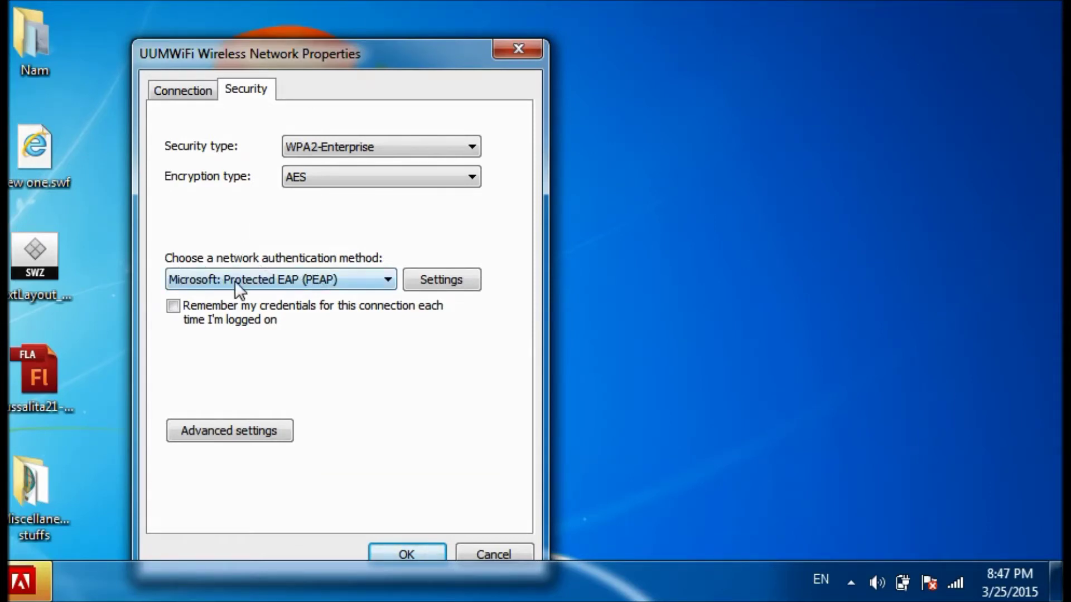
click(289, 284)
Keep Microsoft: Protected EAP (PEAP) as the method and open its settings.
click(317, 282)
click(423, 282)
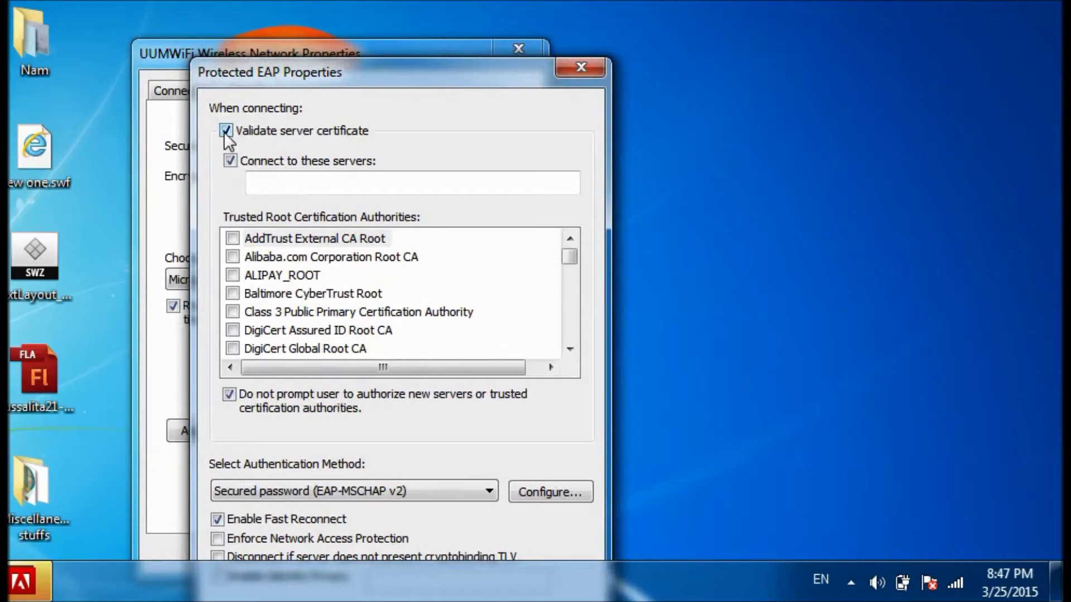
Disable server certificate validation, leave Windows logon credentials unticked, and confirm PEAP settings.
click(225, 131)
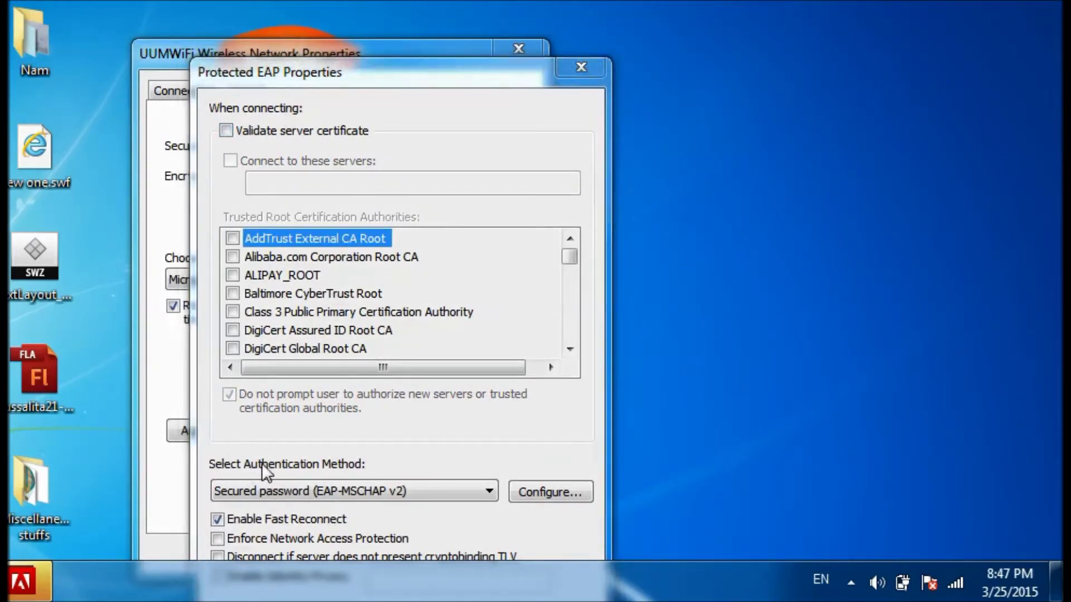
drag(344, 74, 327, 17)
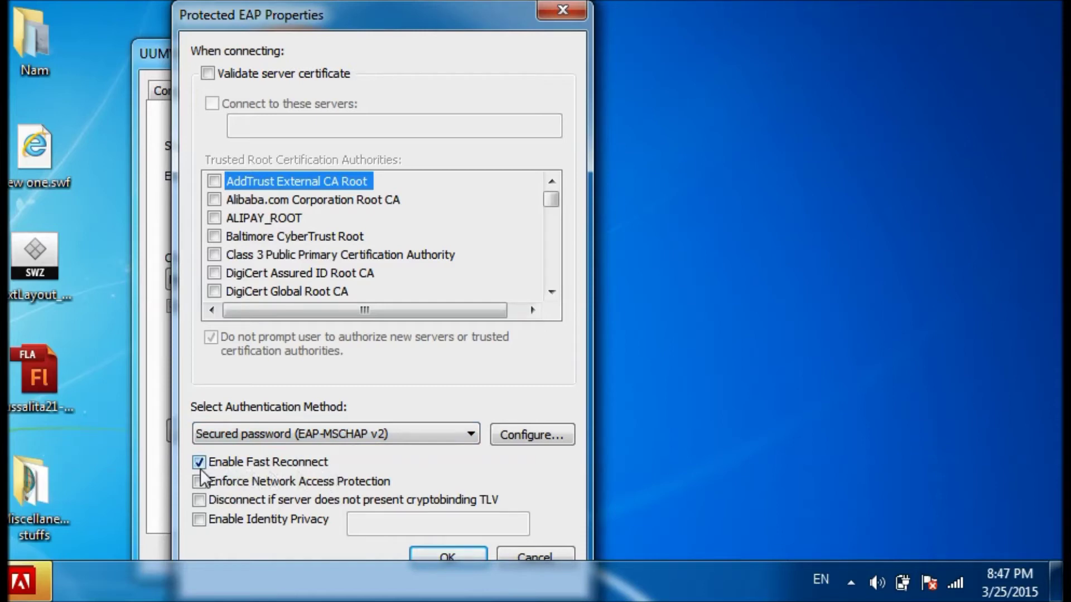
click(523, 439)
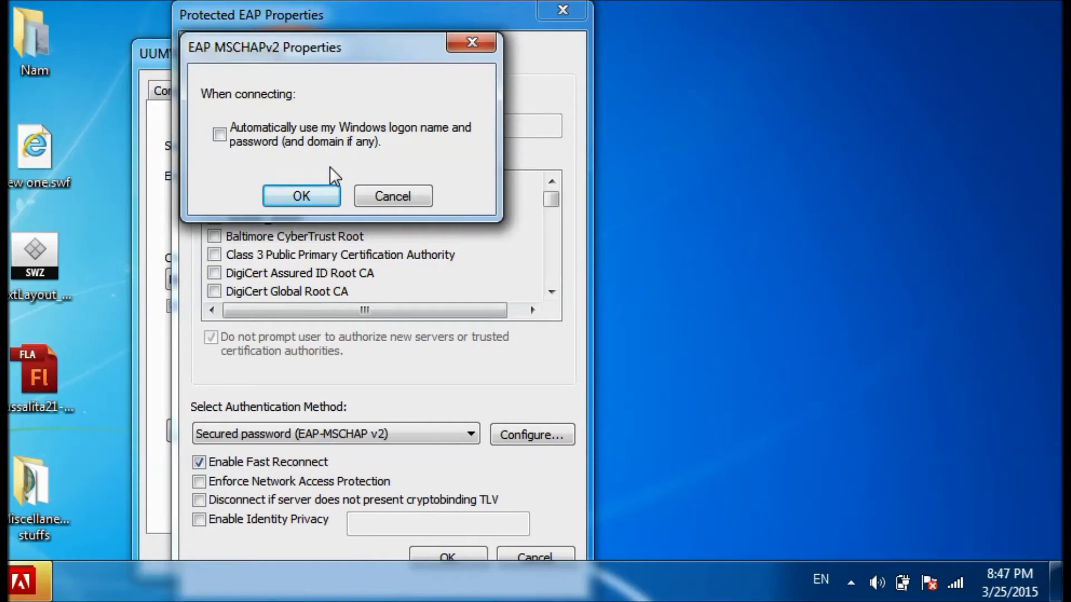
click(308, 190)
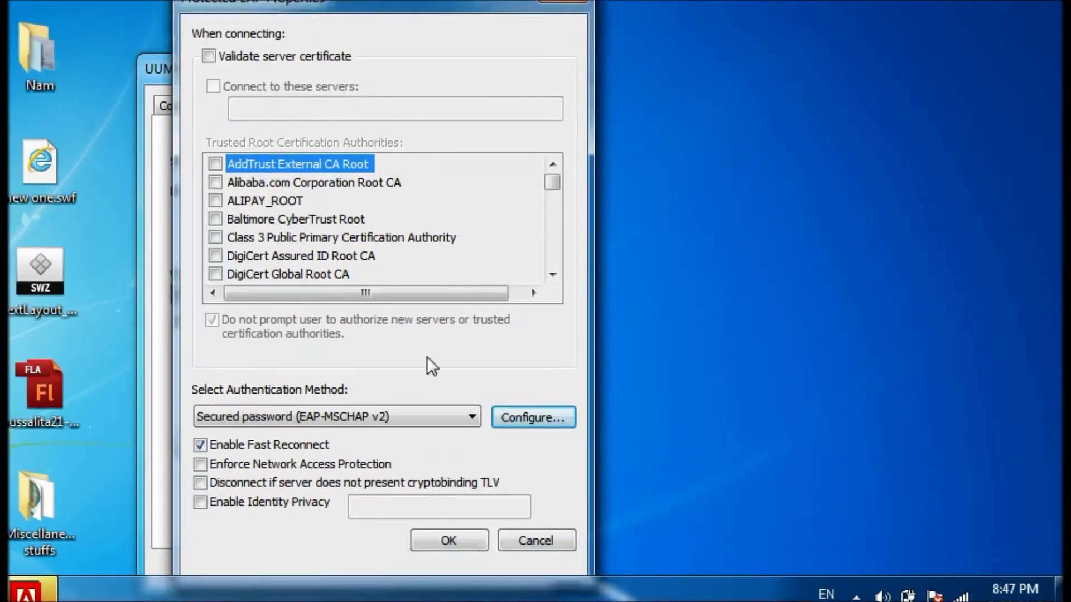
click(446, 530)
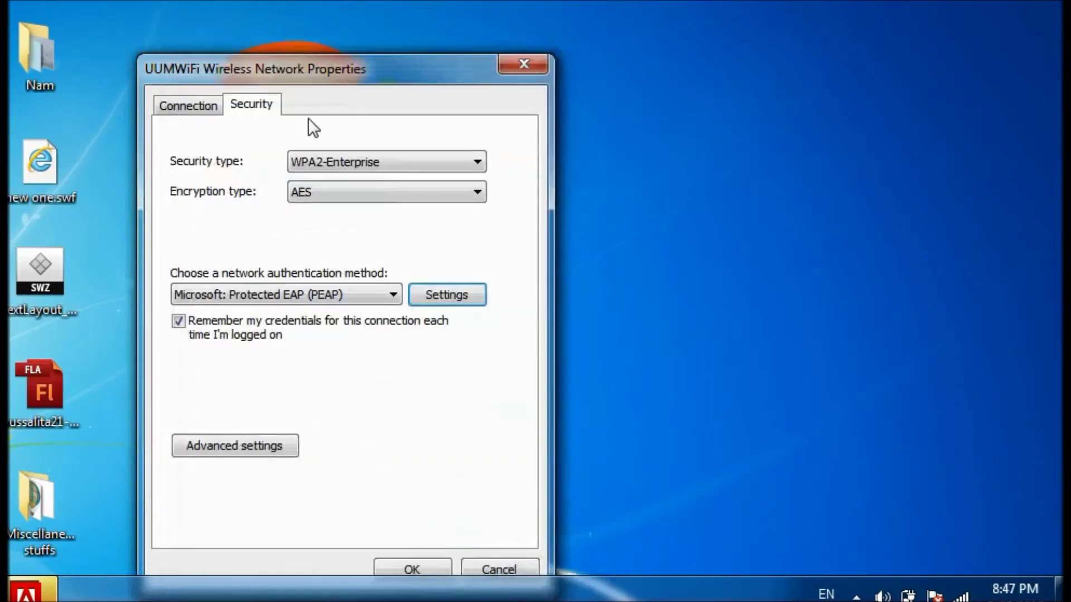
click(269, 37)
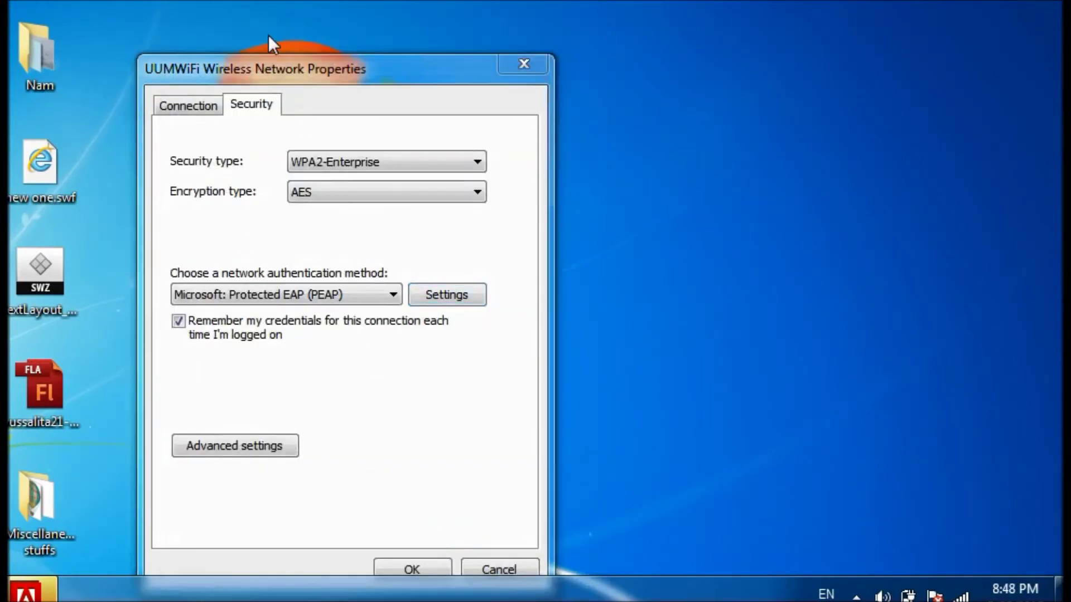
In Advanced settings, specify User authentication as the 802.1X authentication mode.
click(234, 445)
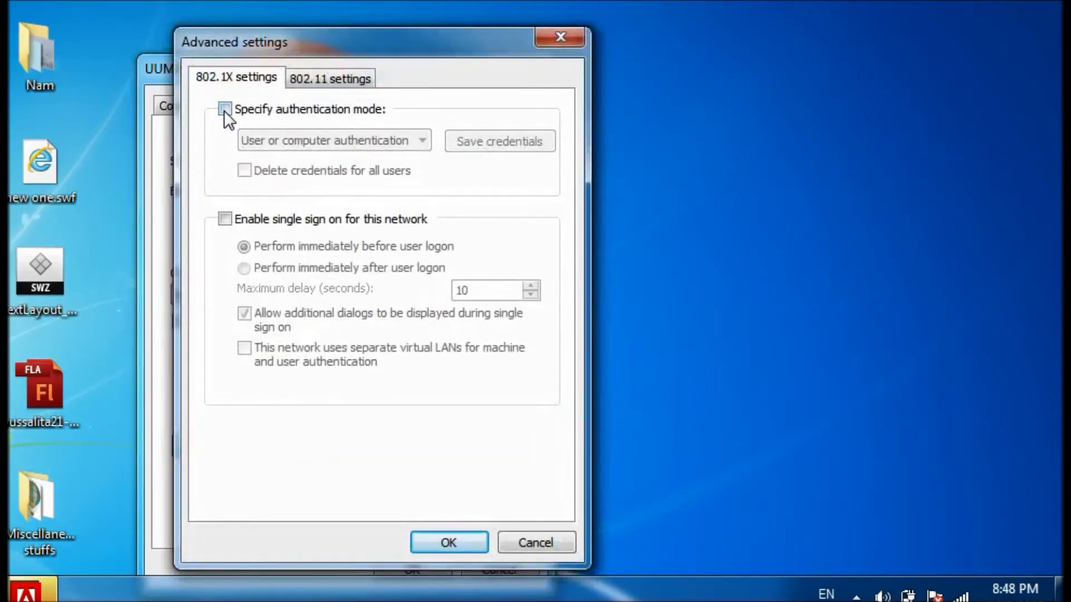
click(224, 110)
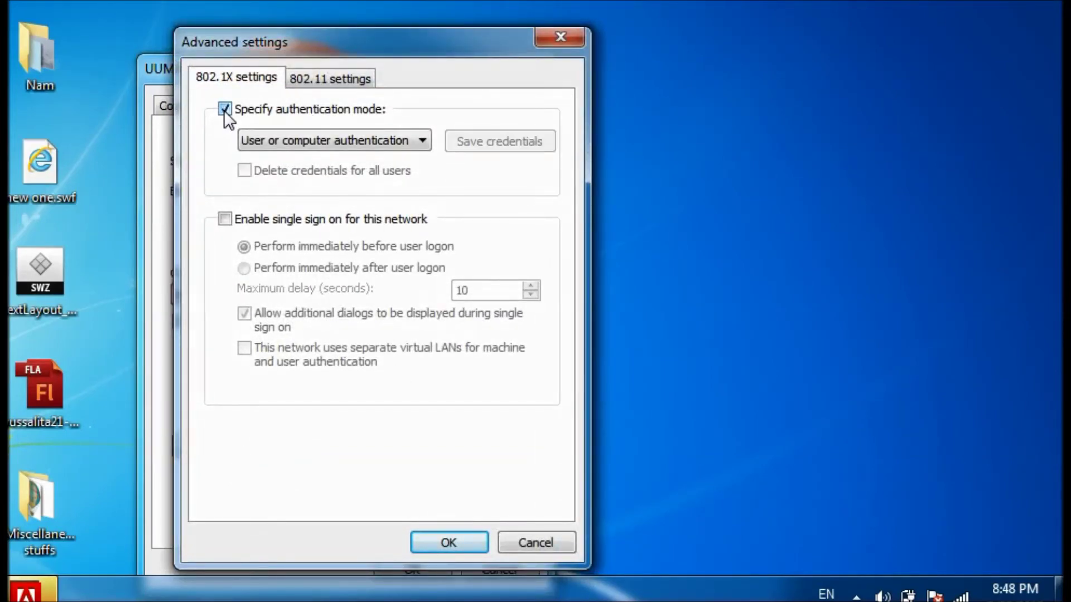
click(273, 140)
click(271, 139)
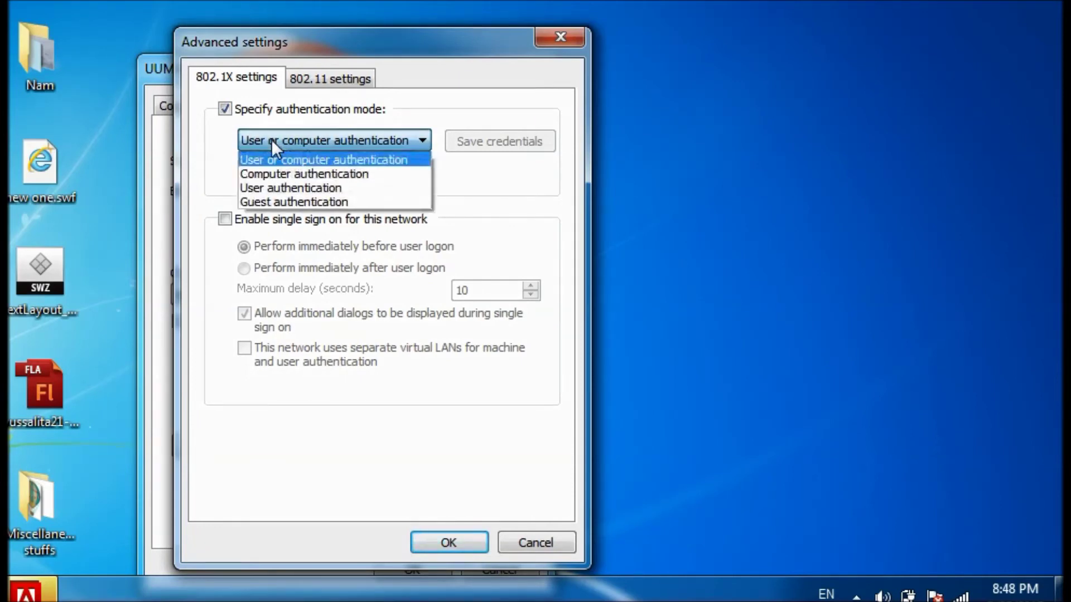
click(260, 186)
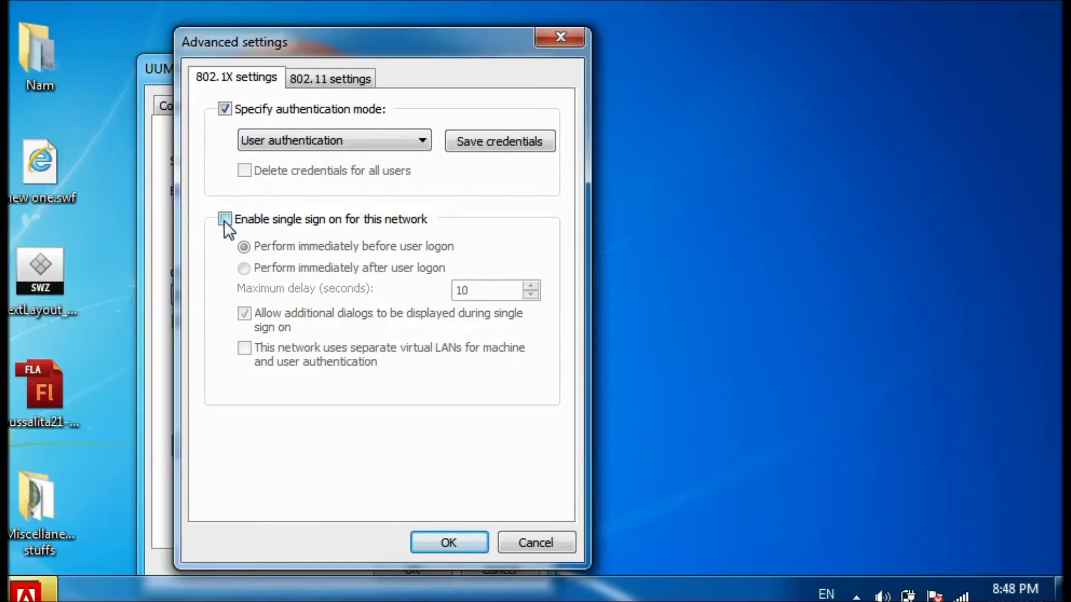
Enter a network user name and password in the Save credentials prompt.
click(450, 141)
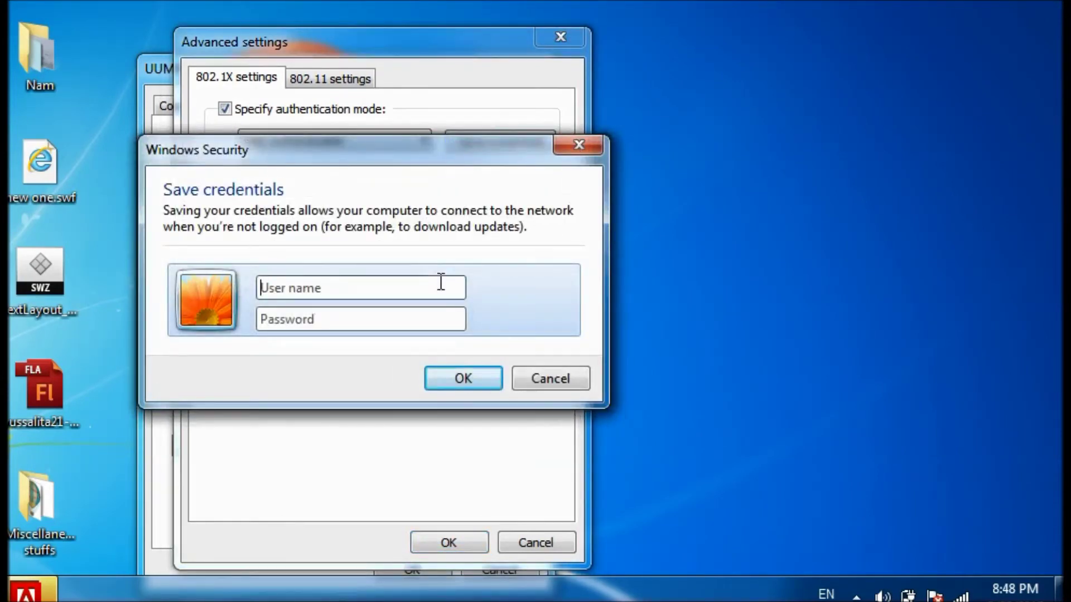
text(sd2)
key(BackSpace)
key(BackSpace)
text(220375)
key(Tab)
text(*)
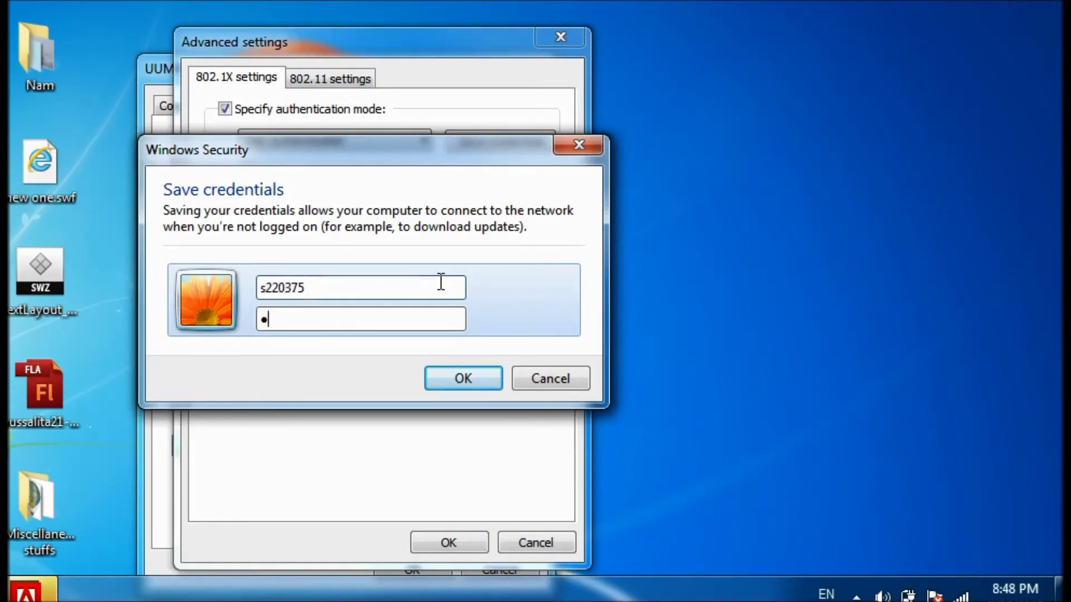
text(**********)
text(**)
Confirm the saved credentials, Advanced settings and UUMWiFi security properties.
click(473, 380)
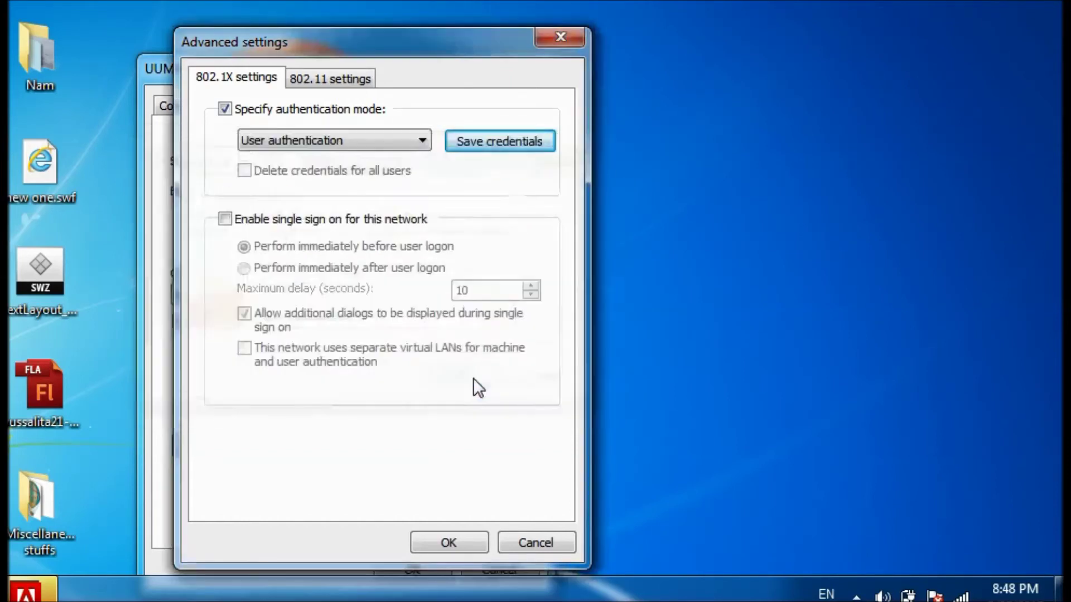
click(468, 539)
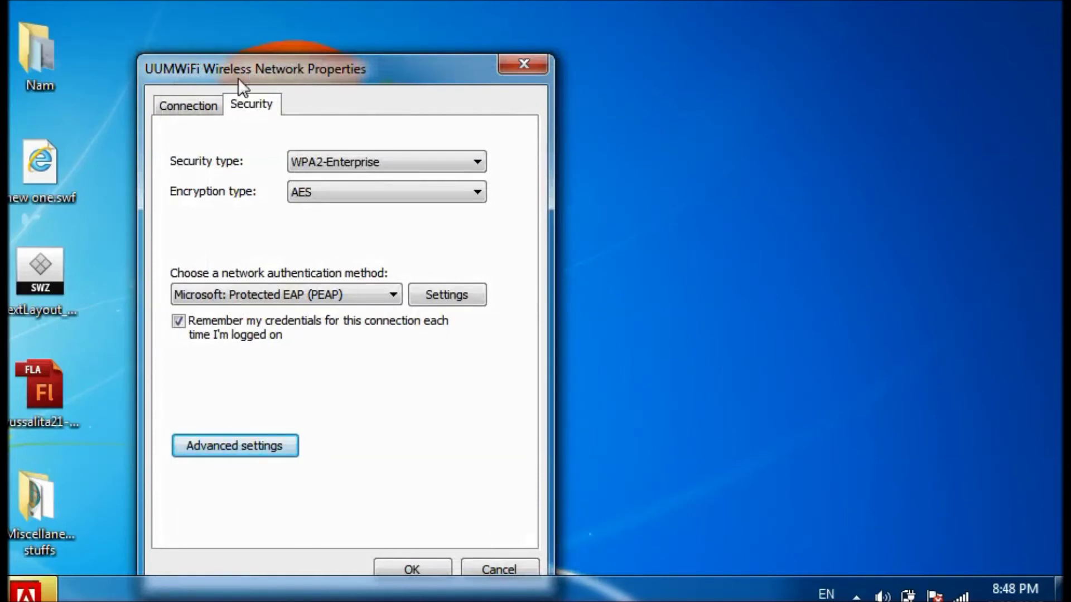
drag(238, 78, 211, 26)
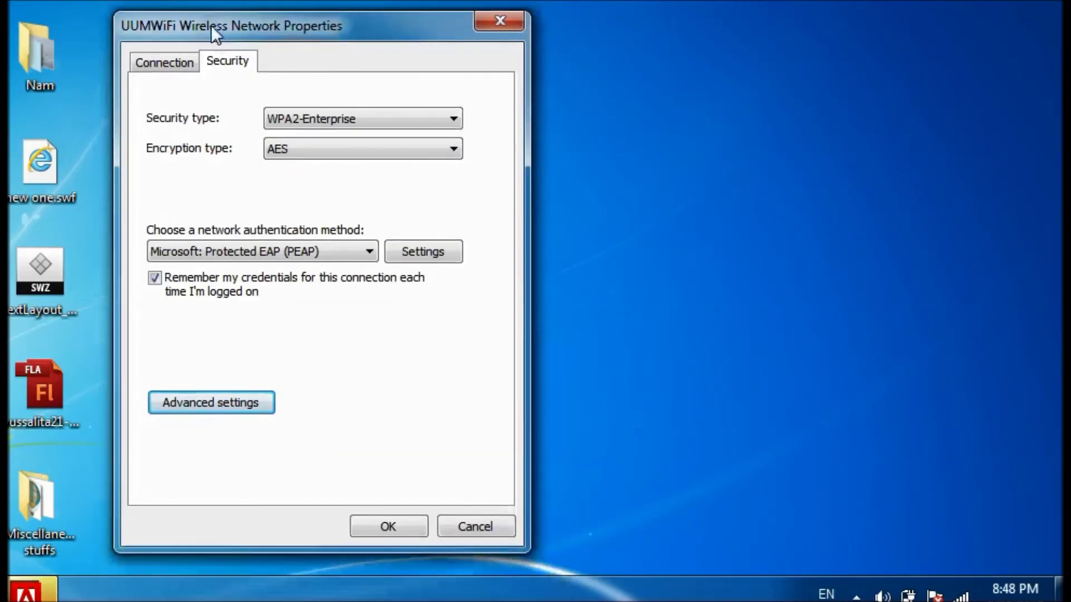
click(403, 528)
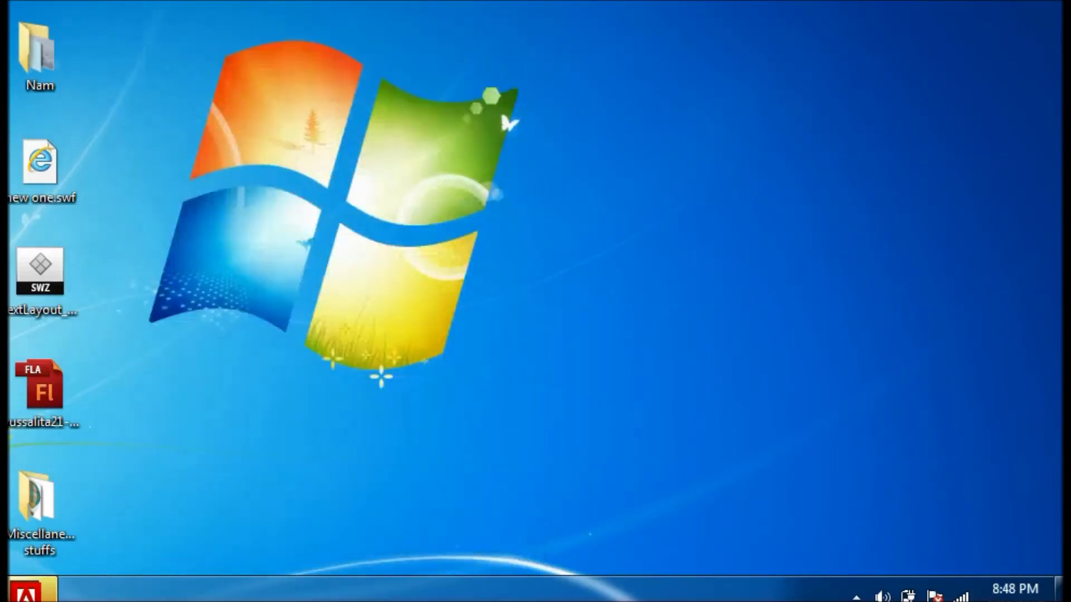
click(962, 595)
Connect to UUMWiFi from the wireless network list.
click(916, 322)
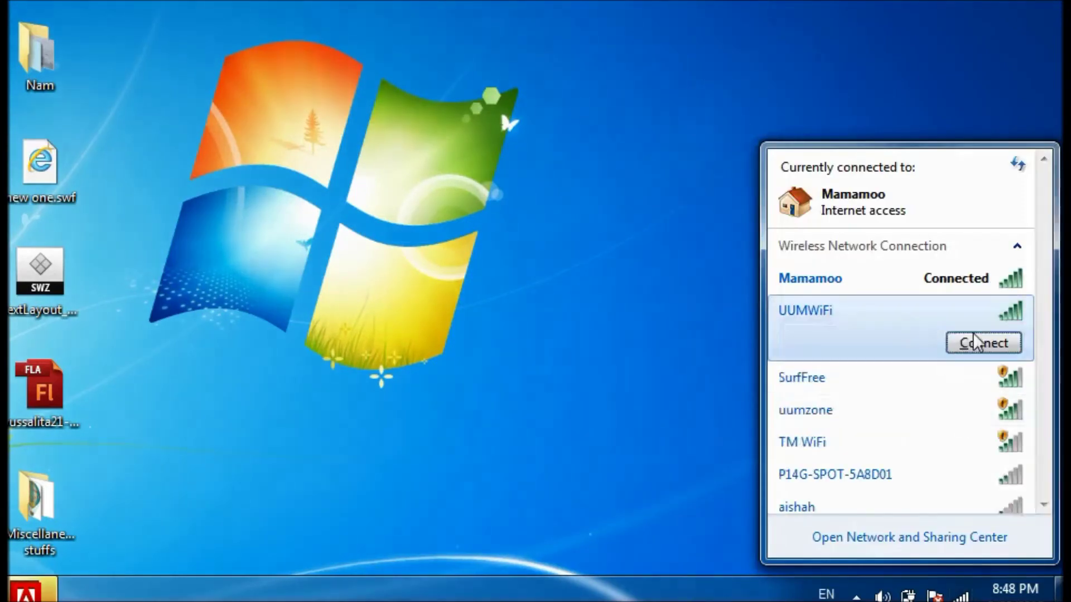
click(998, 350)
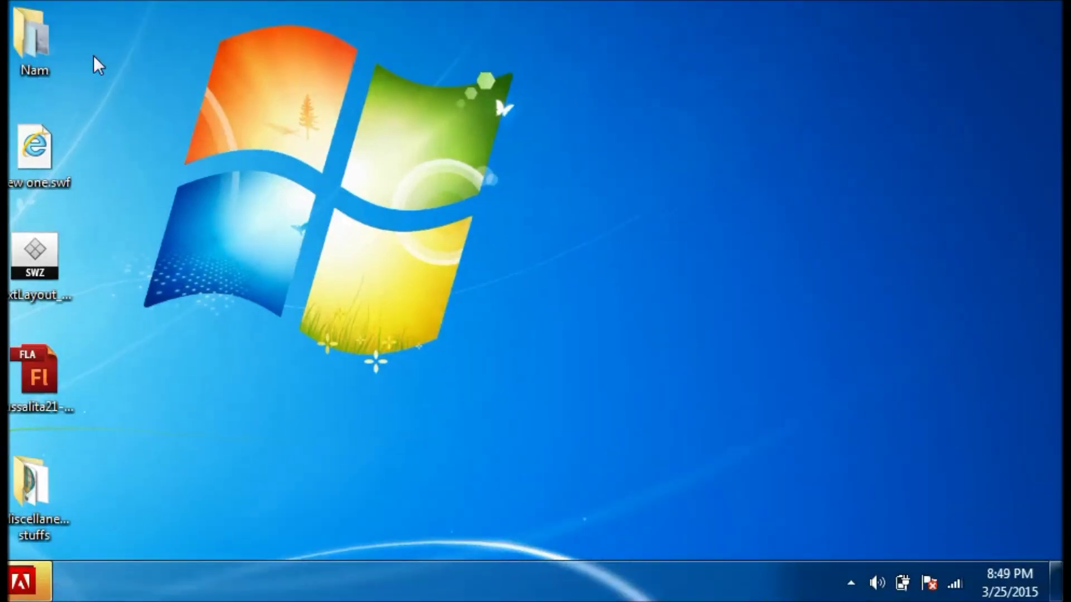
Check the wireless connection, then load google.com in a new Chrome tab.
click(954, 583)
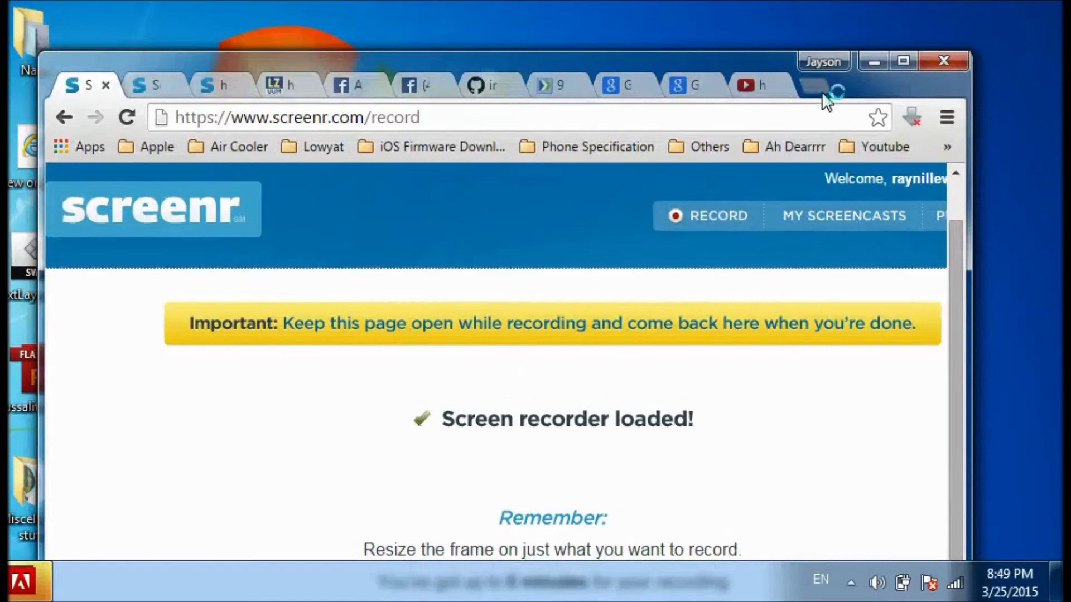
click(821, 92)
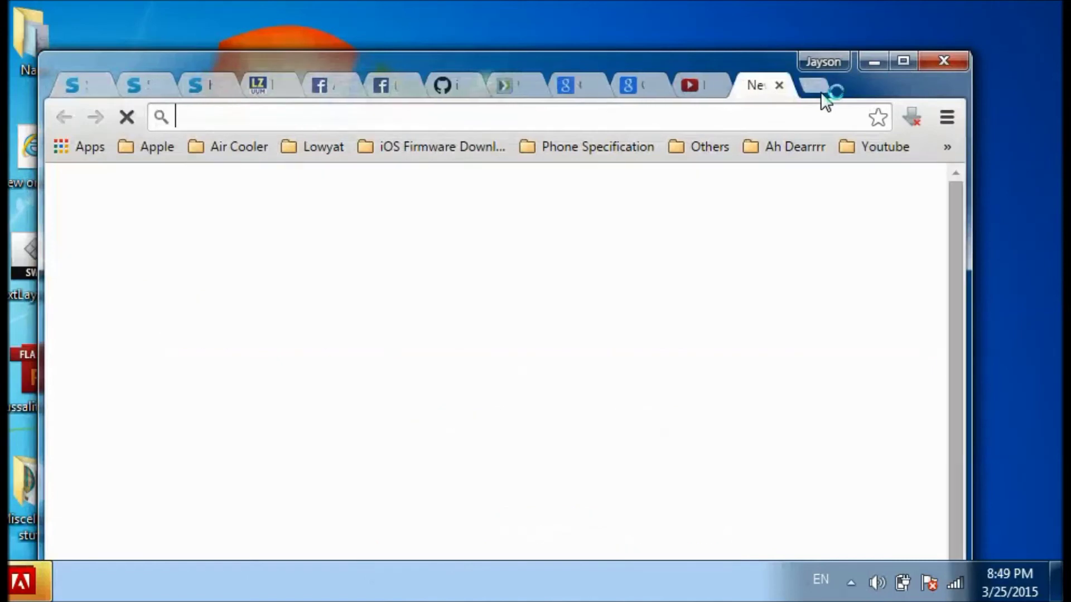
text(google.com)
key(Return)
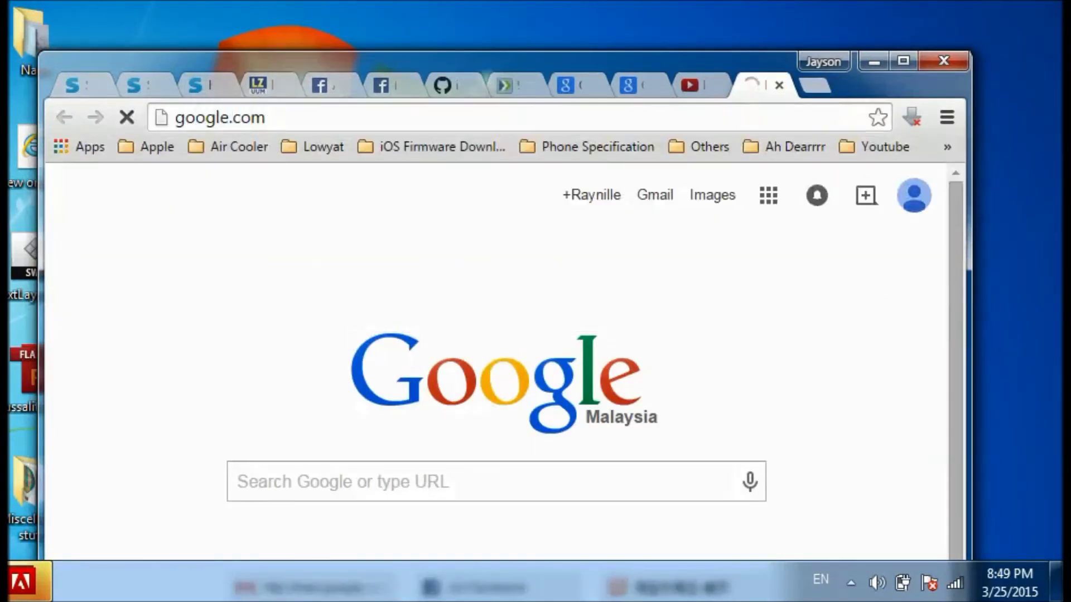